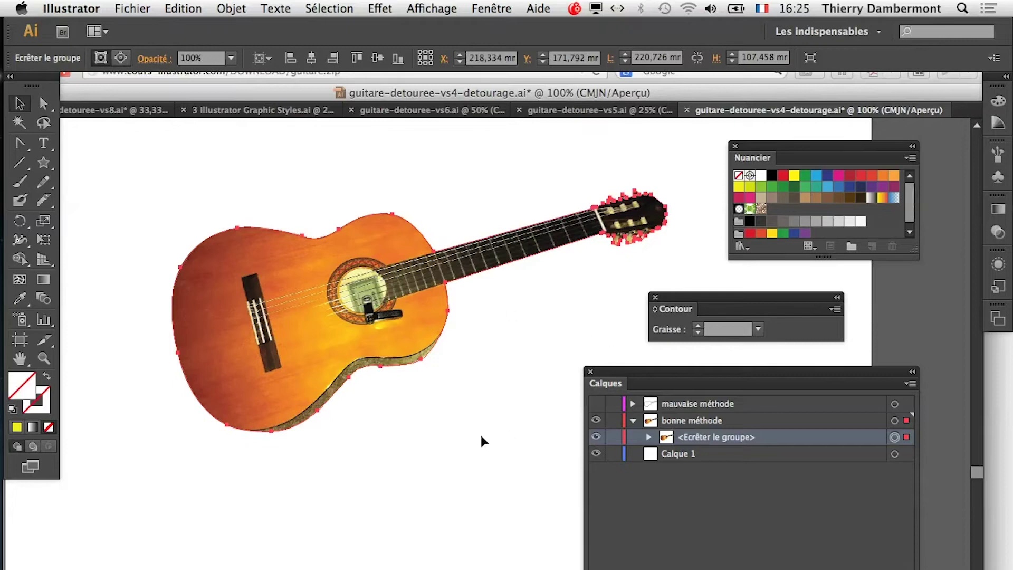
Add an Ombre portée to the guitar group: Produit mode, 75% opacity, 2,47 mm offsets.
left_click(443, 415)
left_click(399, 346)
left_click(381, 8)
mouse_move(415, 297)
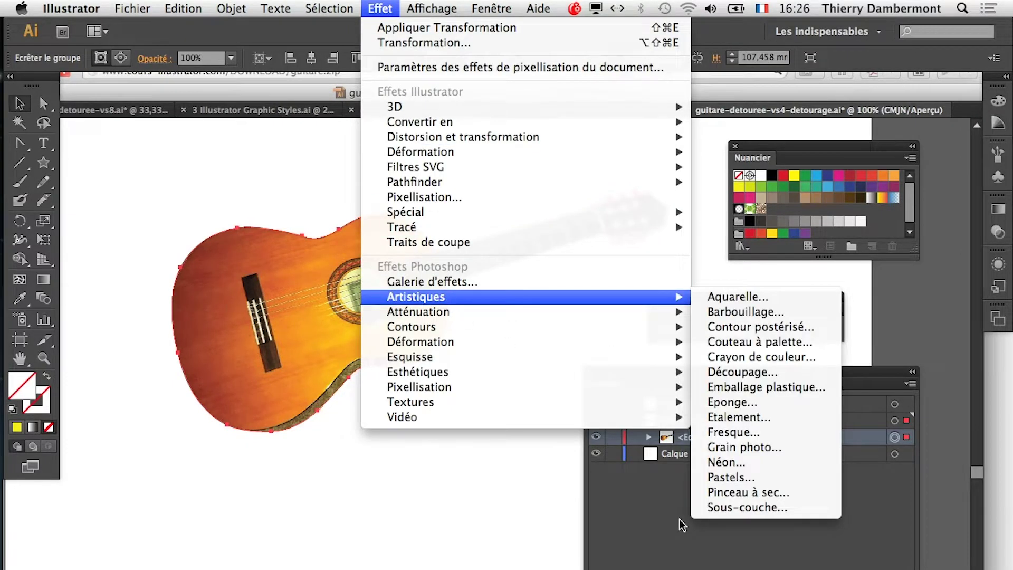
key("Escape")
left_click(392, 7)
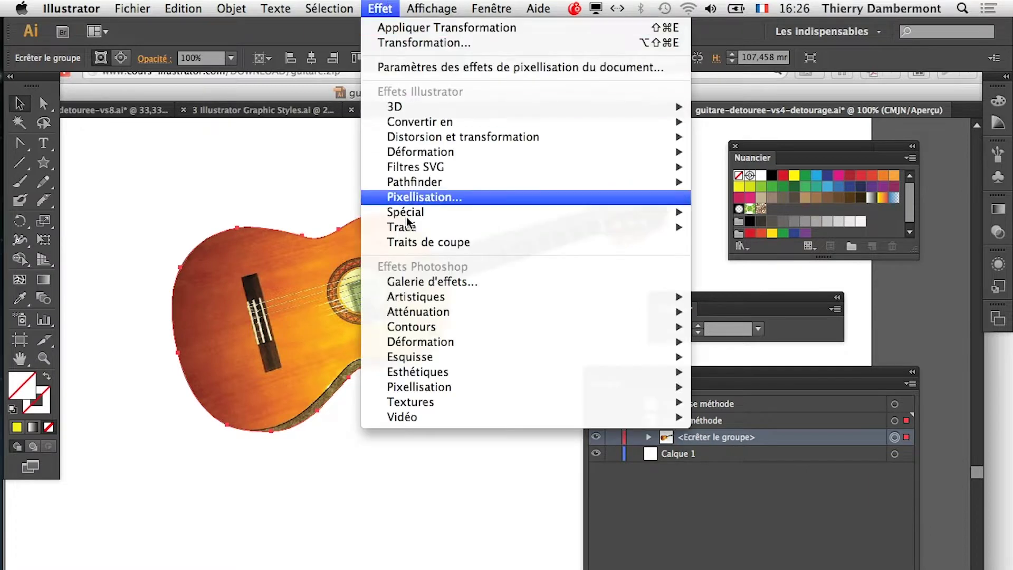
mouse_move(405, 211)
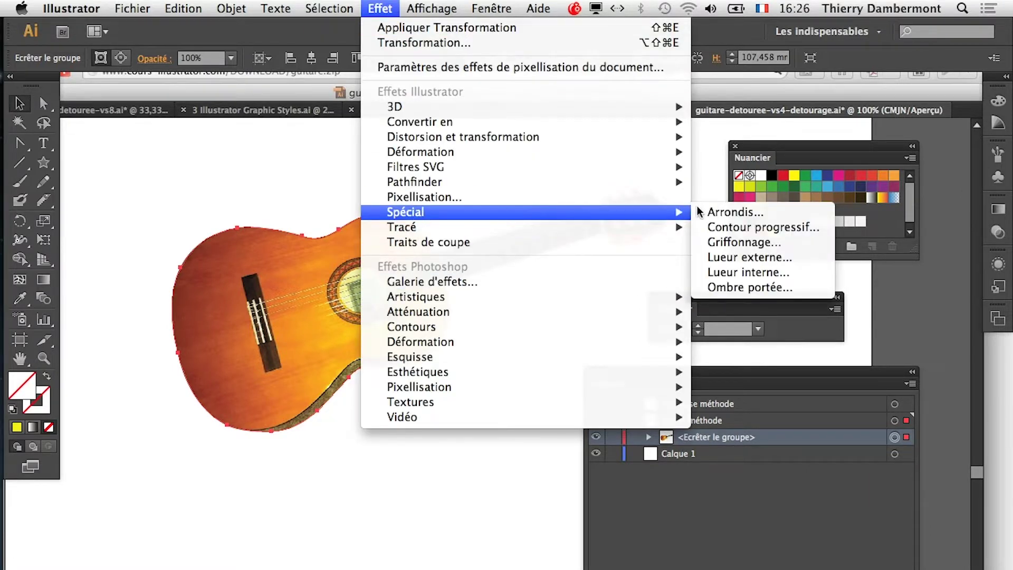
left_click(747, 288)
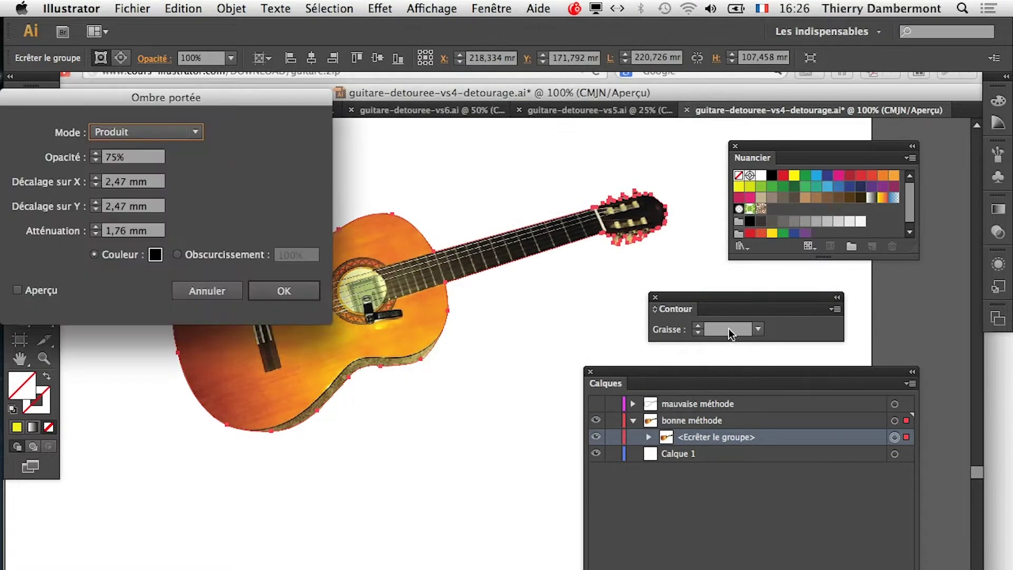
left_click(22, 290)
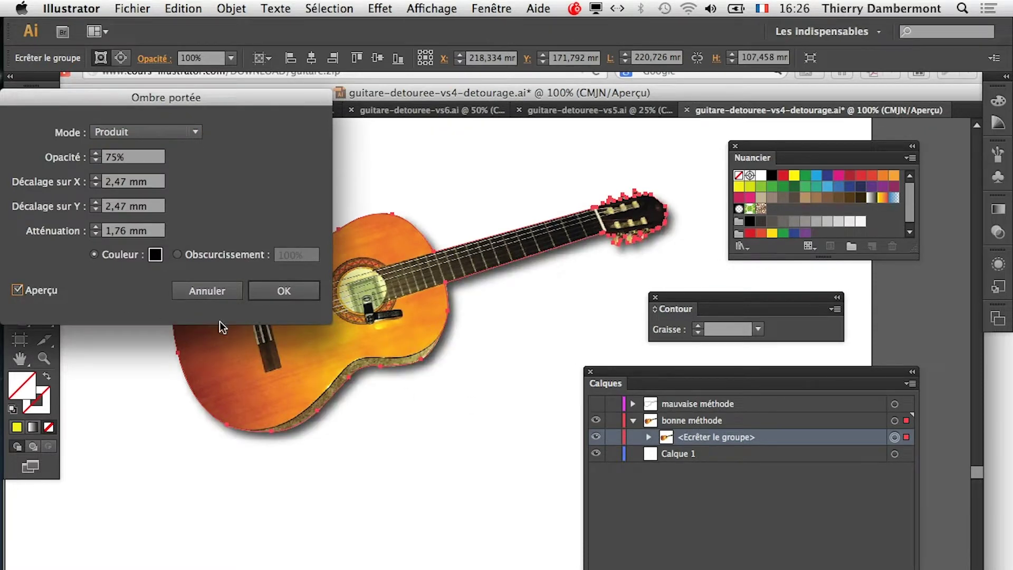
left_click(263, 291)
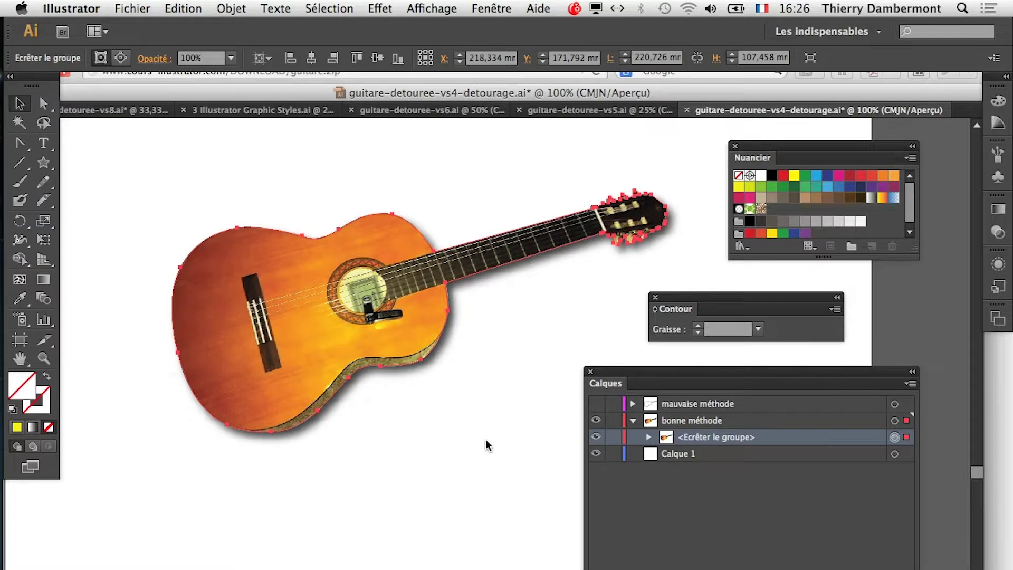
Set the document raster-effect resolution to Ecran (72 ppp).
scroll(434, 352, "up", 4)
scroll(432, 361, "up", 1)
scroll(432, 361, "up", 2)
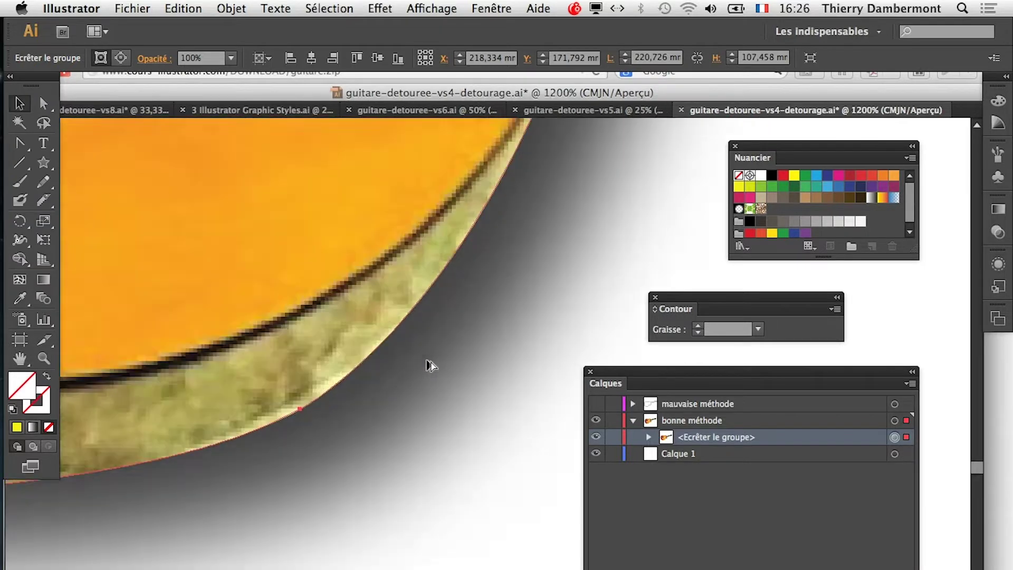
scroll(430, 362, "up", 2)
scroll(431, 368, "down", 1)
scroll(431, 366, "down", 1)
scroll(430, 366, "down", 2)
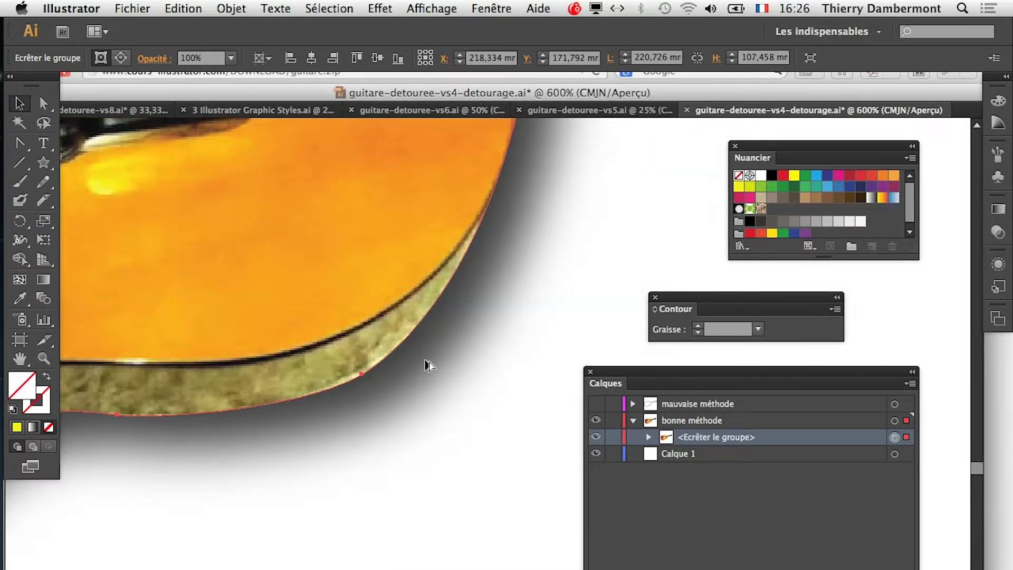
scroll(430, 365, "down", 1)
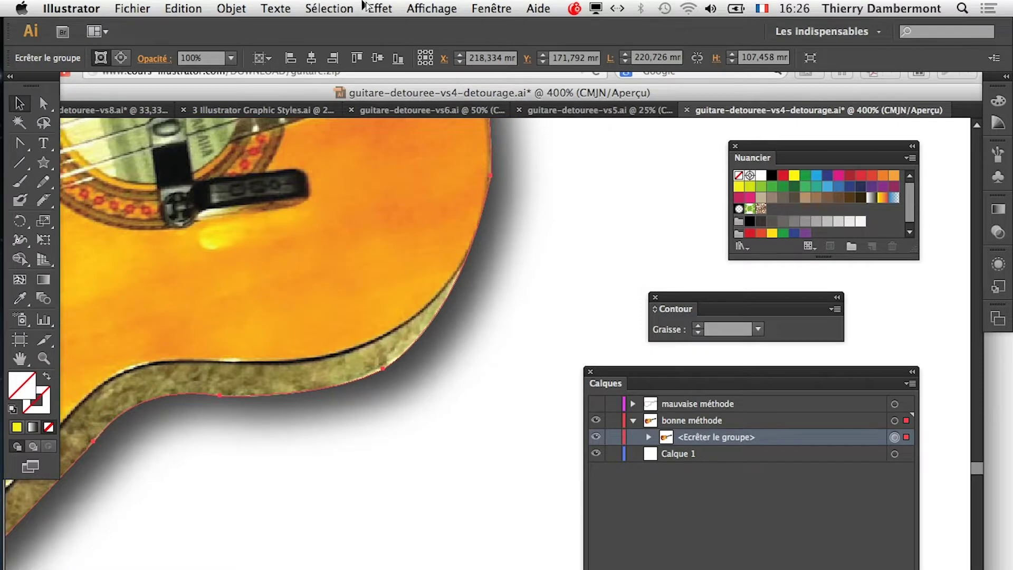
left_click(413, 7)
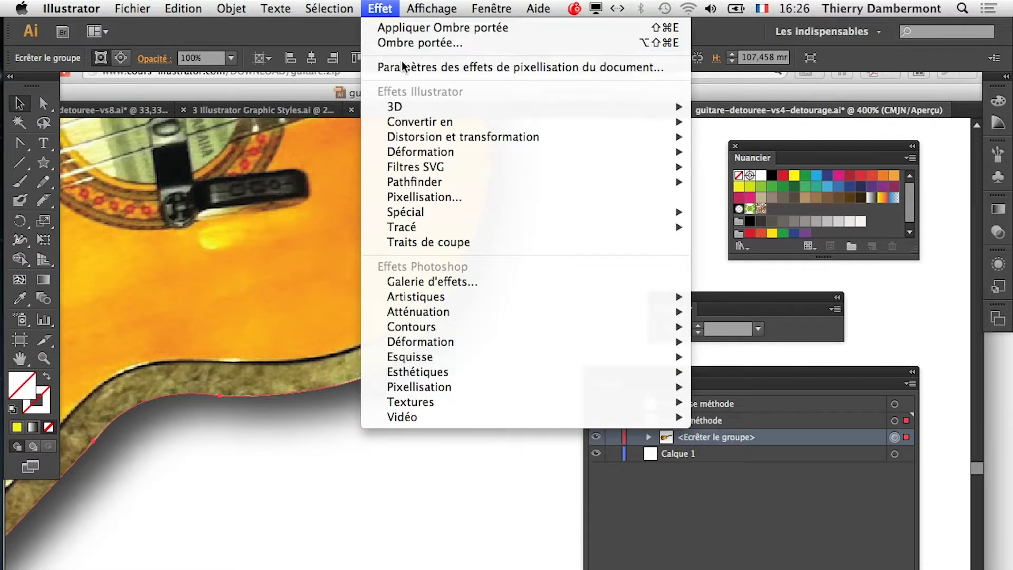
left_click(409, 67)
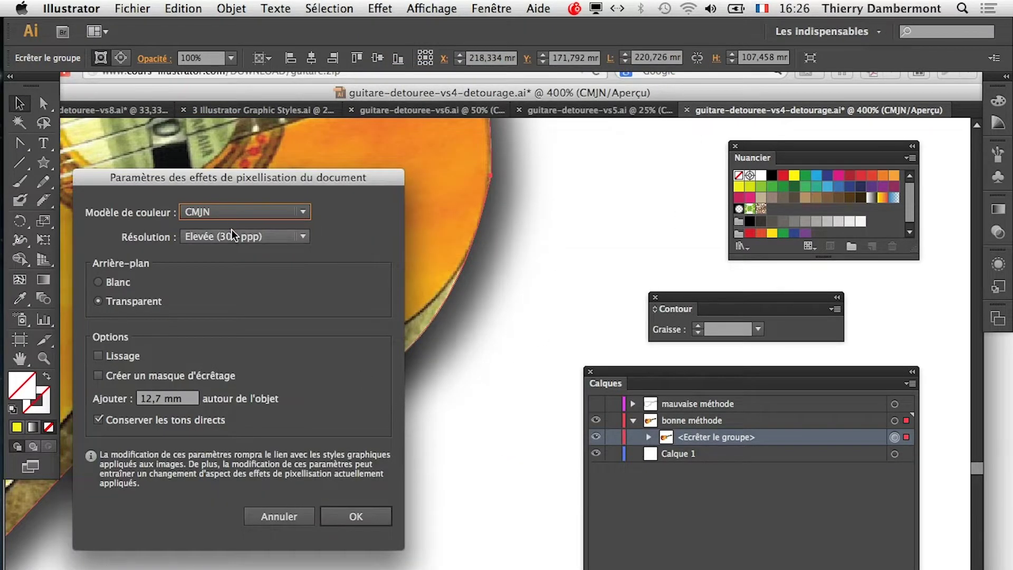
left_click(230, 234)
left_click(227, 254)
left_click(355, 516)
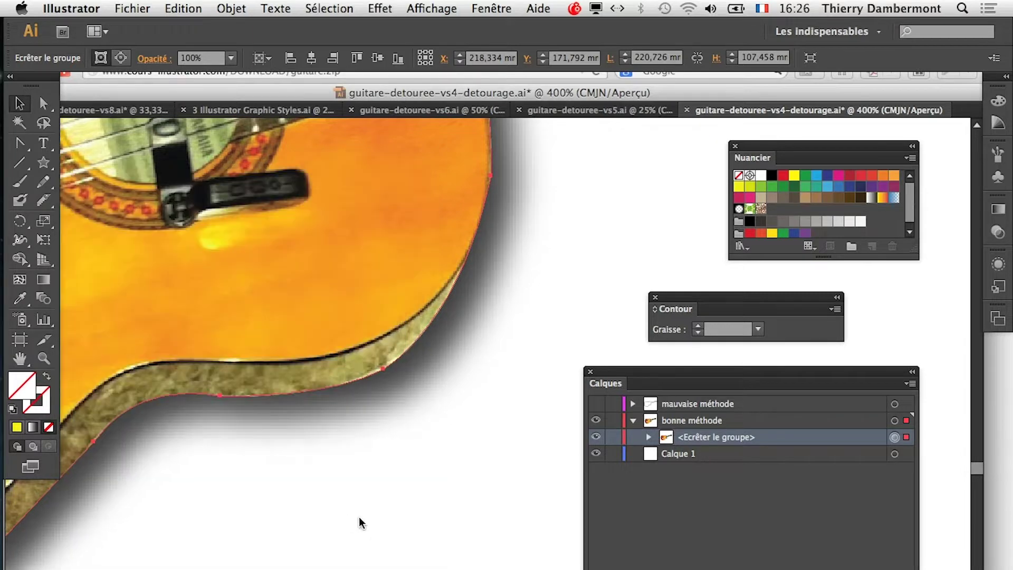
scroll(395, 397, "up", 2)
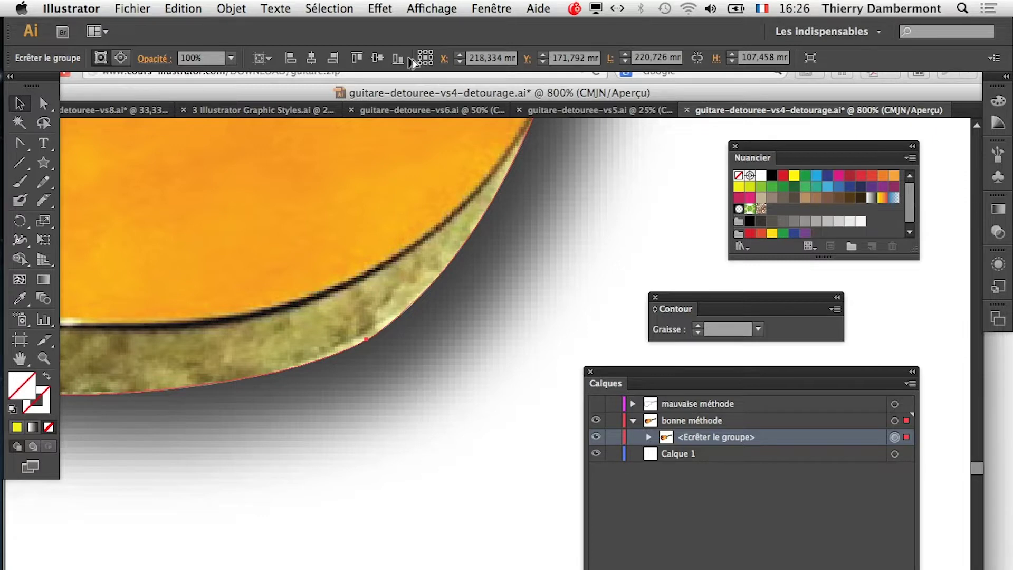
Change the raster-effect resolution to a custom 18 ppp, pixelating the guitar shadow.
left_click(380, 8)
left_click(400, 66)
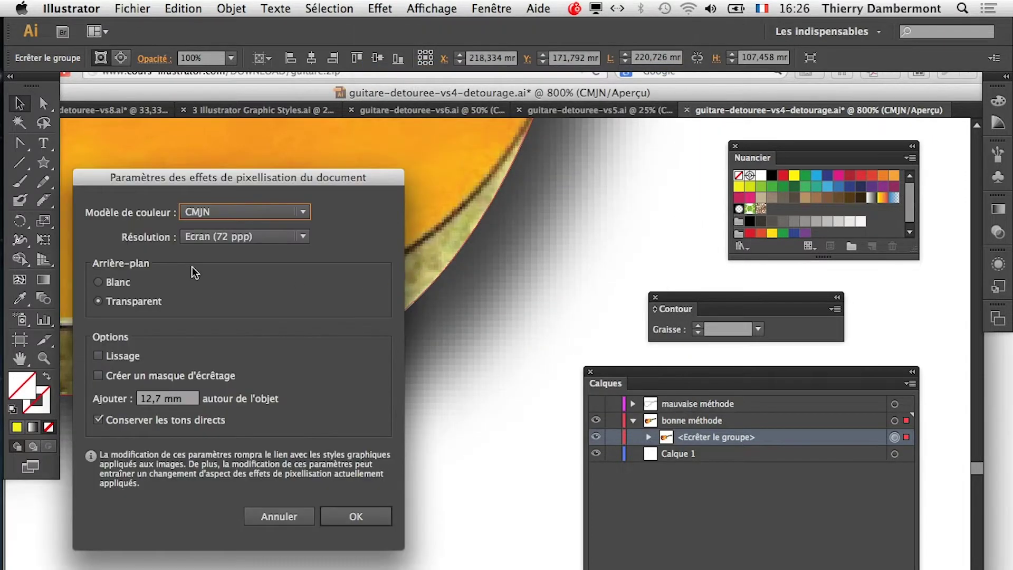
left_click(204, 238)
left_click(210, 308)
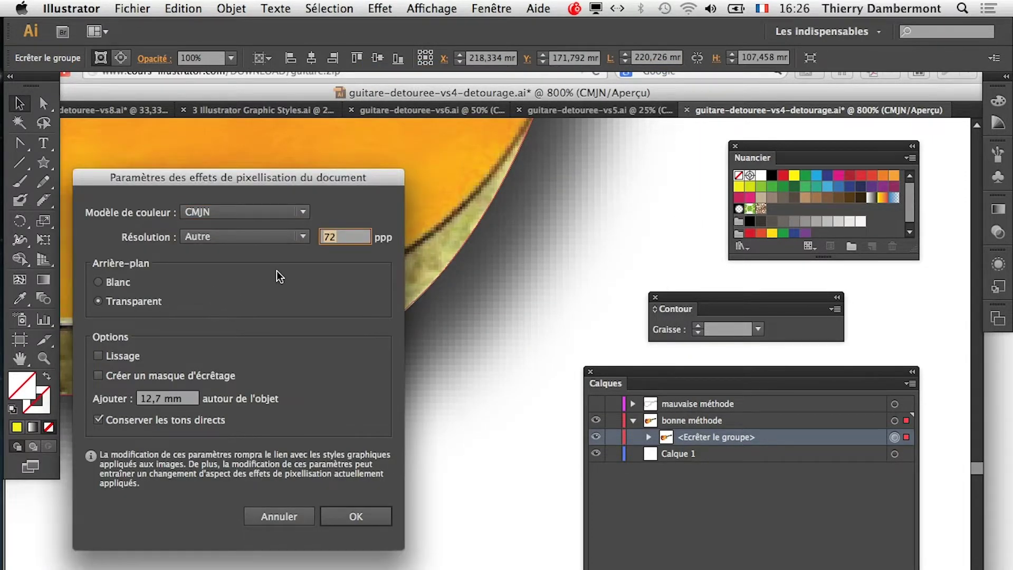
type("18")
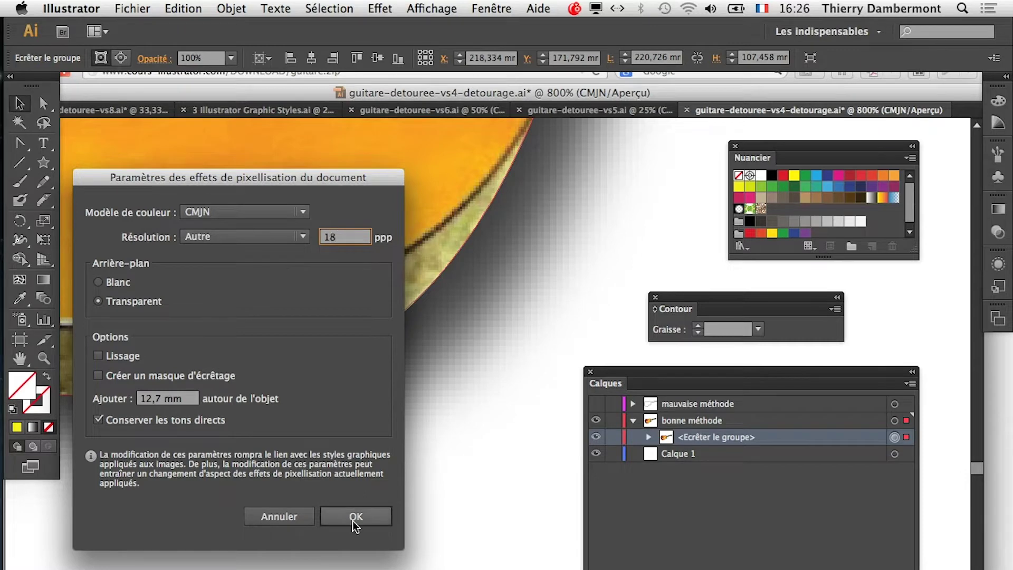
left_click(353, 519)
scroll(420, 366, "down", 2)
scroll(420, 373, "down", 1)
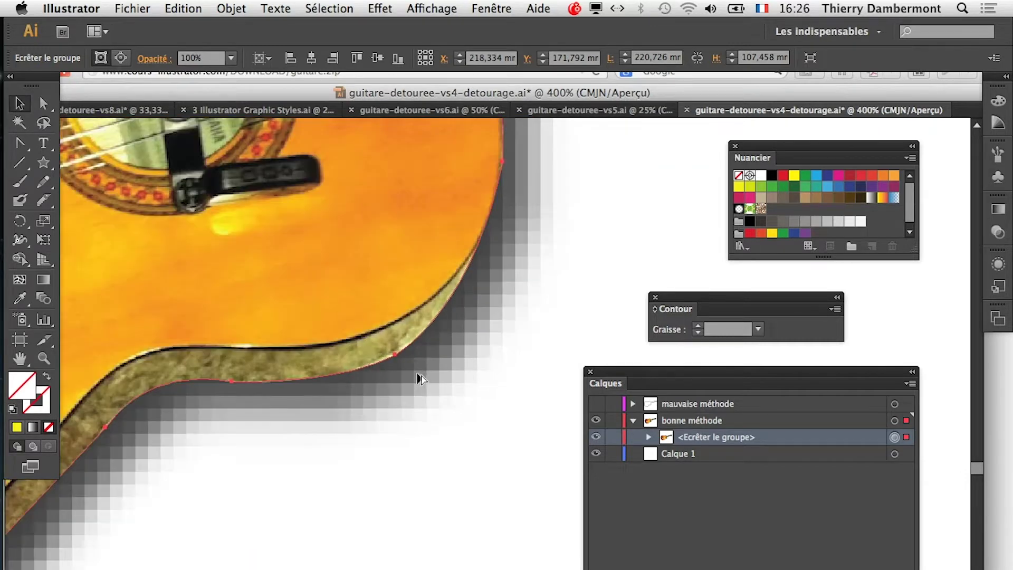
scroll(404, 388, "down", 1)
scroll(365, 418, "down", 1)
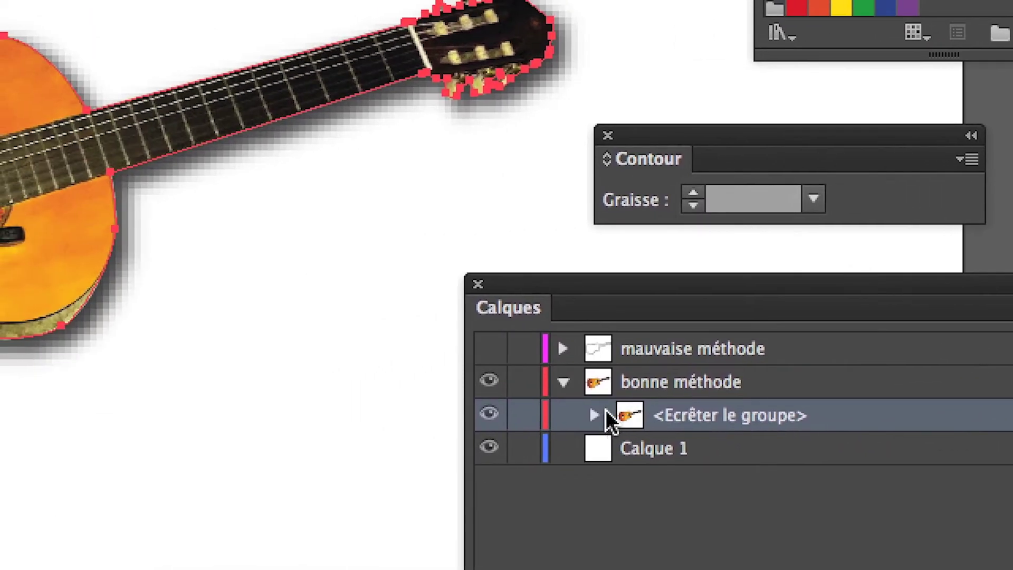
Expand and collapse <Ecrêter le groupe> in Calques to check its mask and linked file, then bring up Effet > Spécial.
left_click(286, 407)
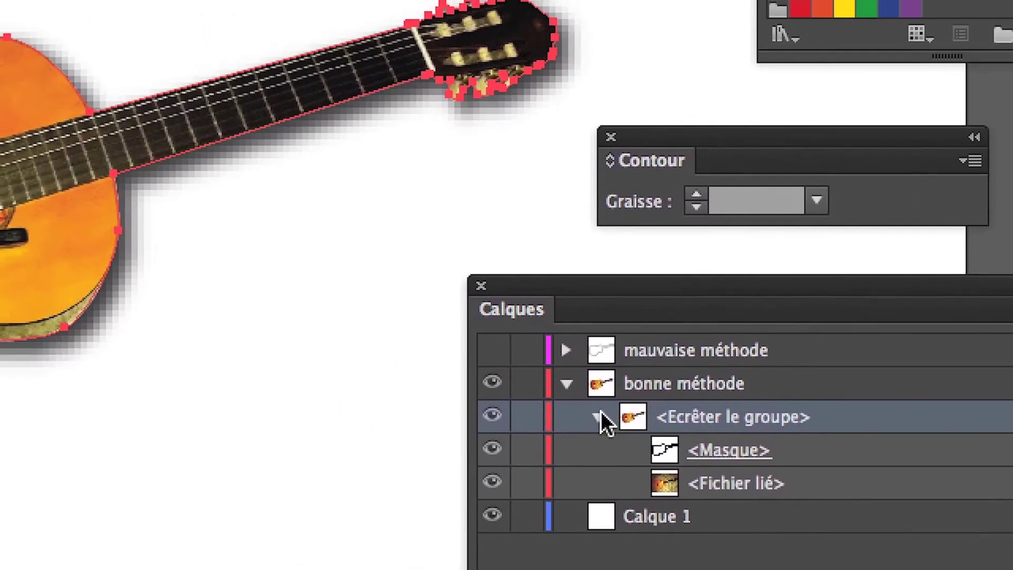
left_click(601, 416)
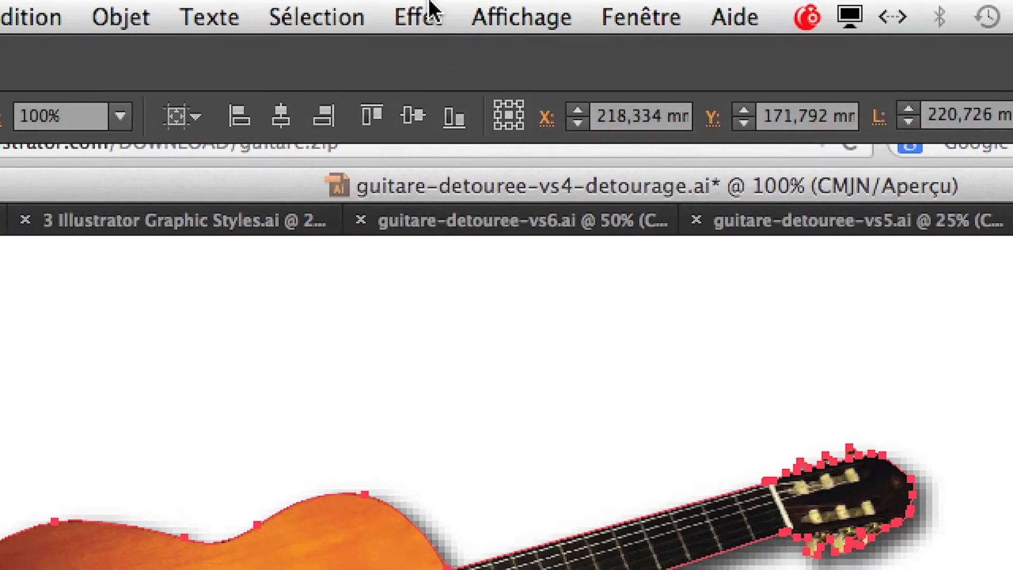
left_click(425, 9)
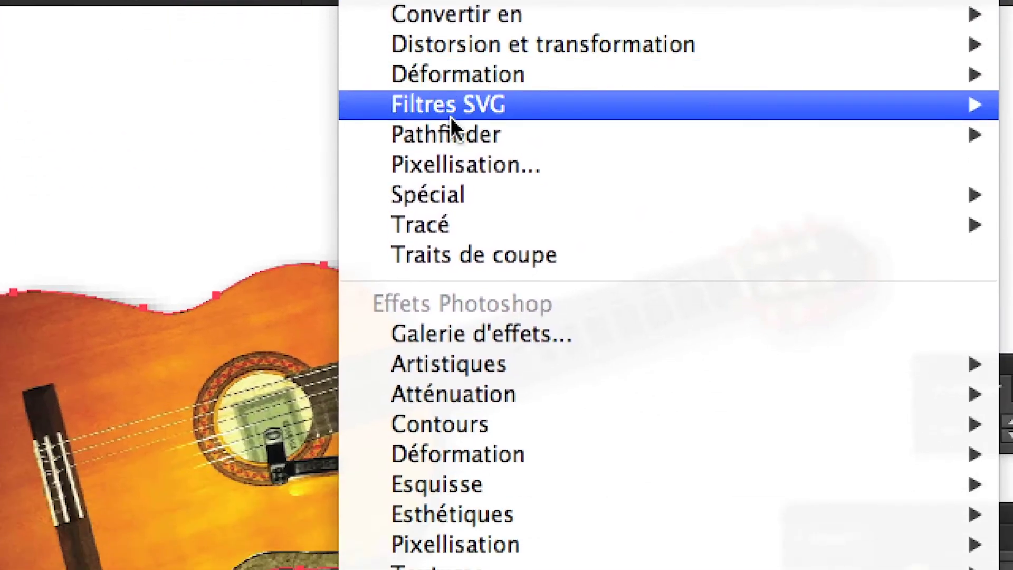
mouse_move(238, 52)
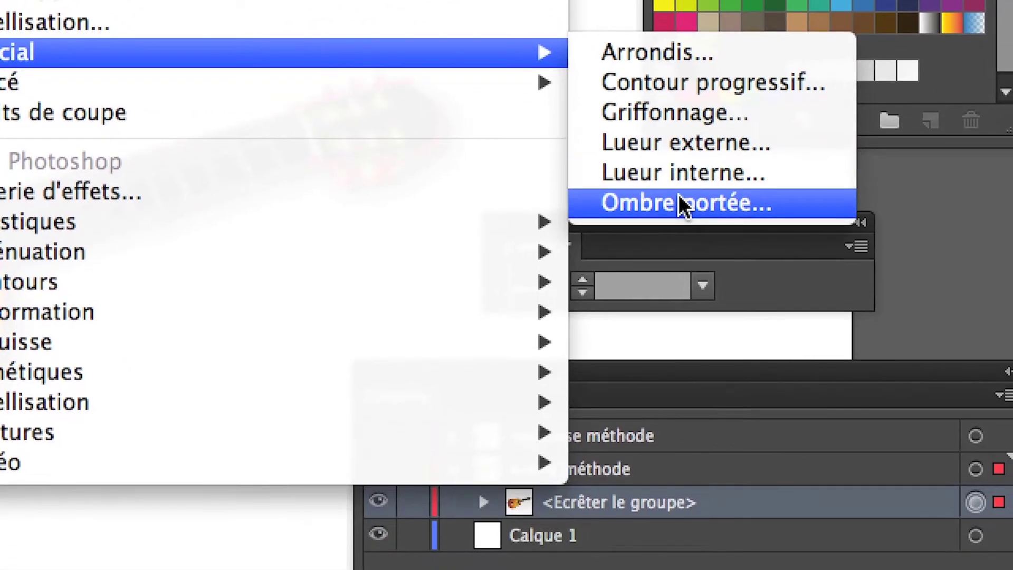
Pick Ombre portée for the guitar, then bring the Effet menu back up at the raster-effect settings entry.
left_click(680, 216)
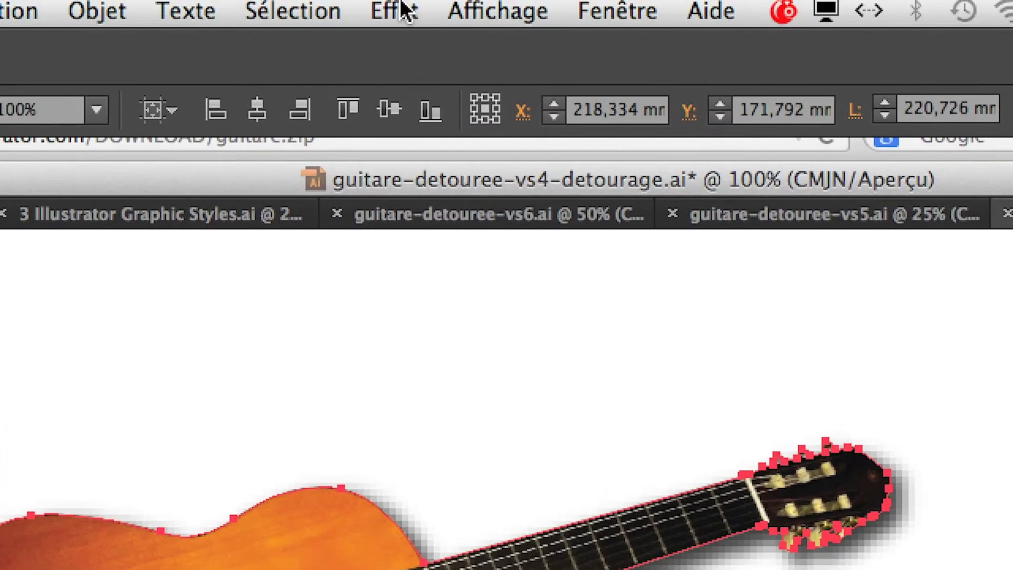
left_click(406, 9)
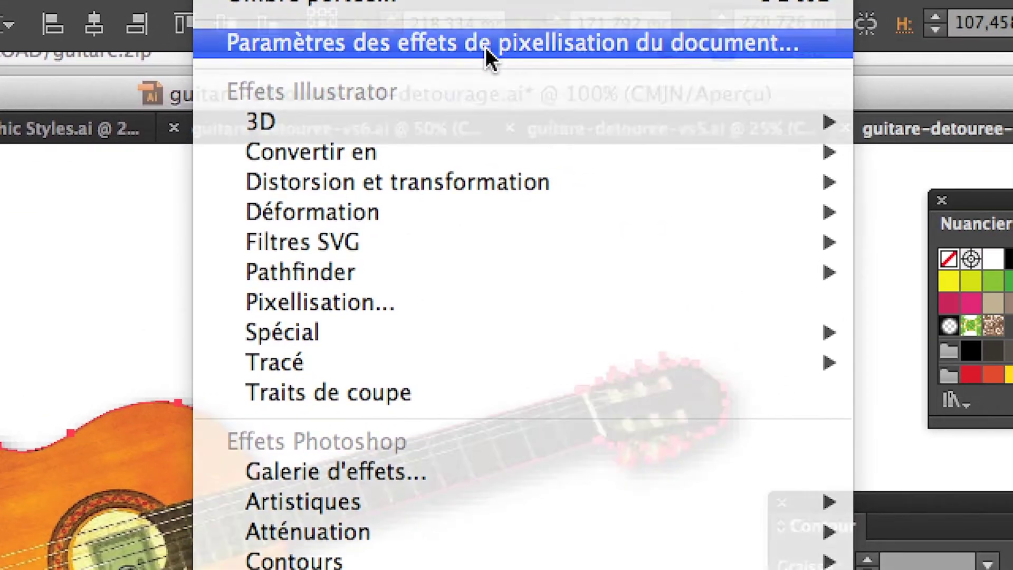
Switch Résolution from the custom 18 ppp to Elevée (300 ppp) in the raster-effect settings.
left_click(488, 53)
left_click(277, 167)
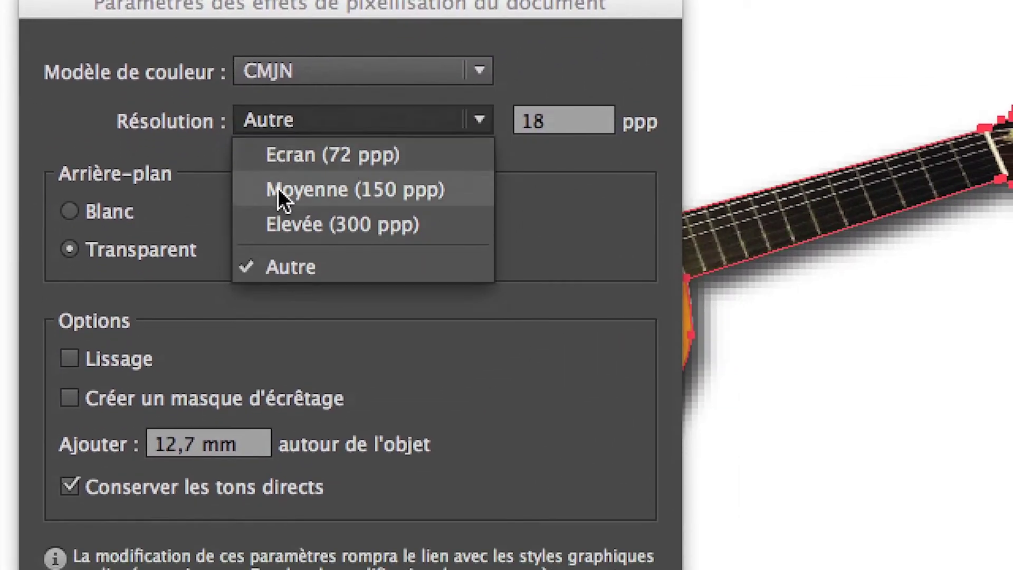
left_click(285, 309)
left_click(572, 169)
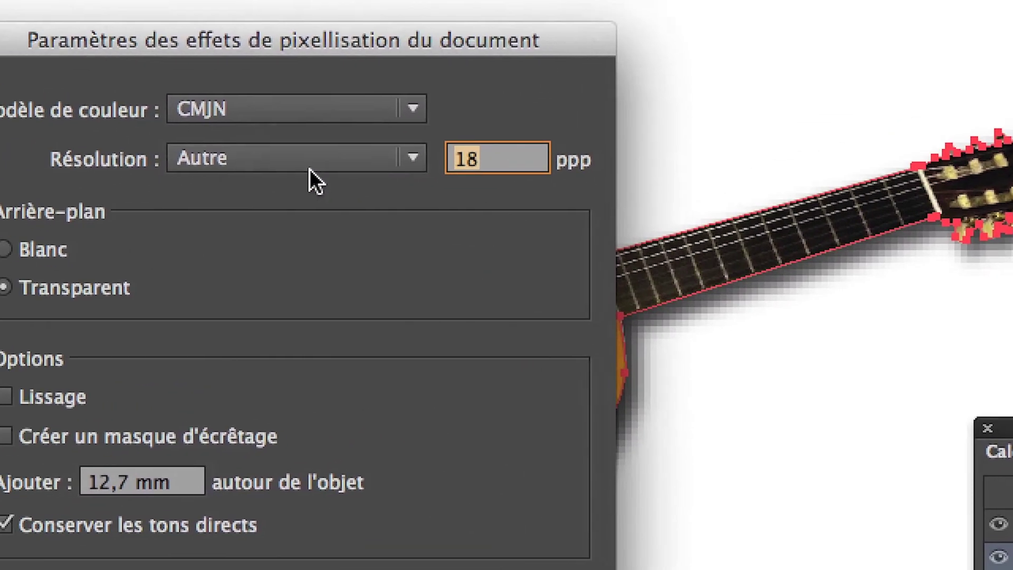
left_click(238, 171)
left_click(305, 221)
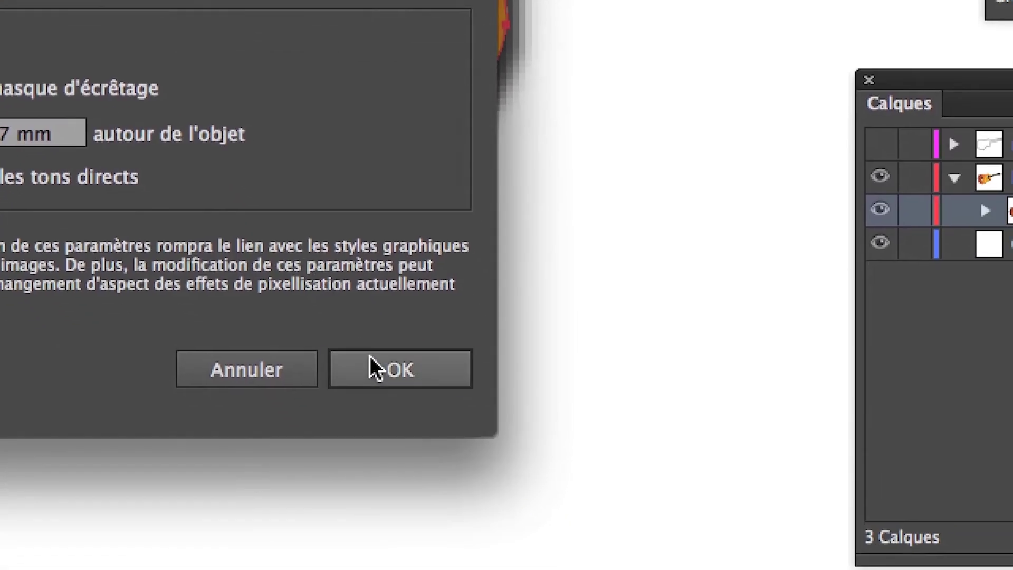
left_click(435, 473)
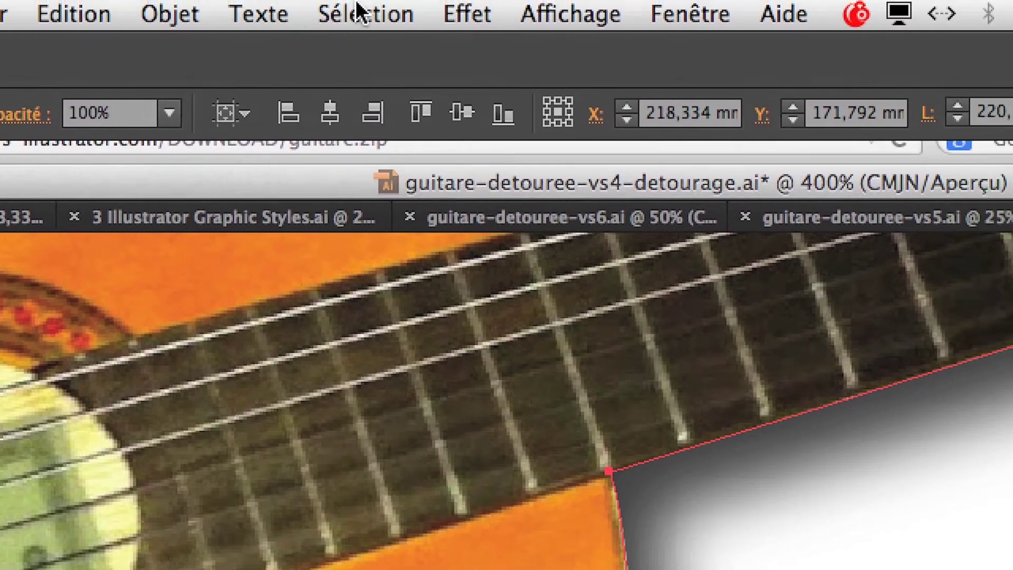
Set Résolution back to Autre at 18 ppp and view the whole guitar at 100%.
left_click(562, 9)
left_click(406, 53)
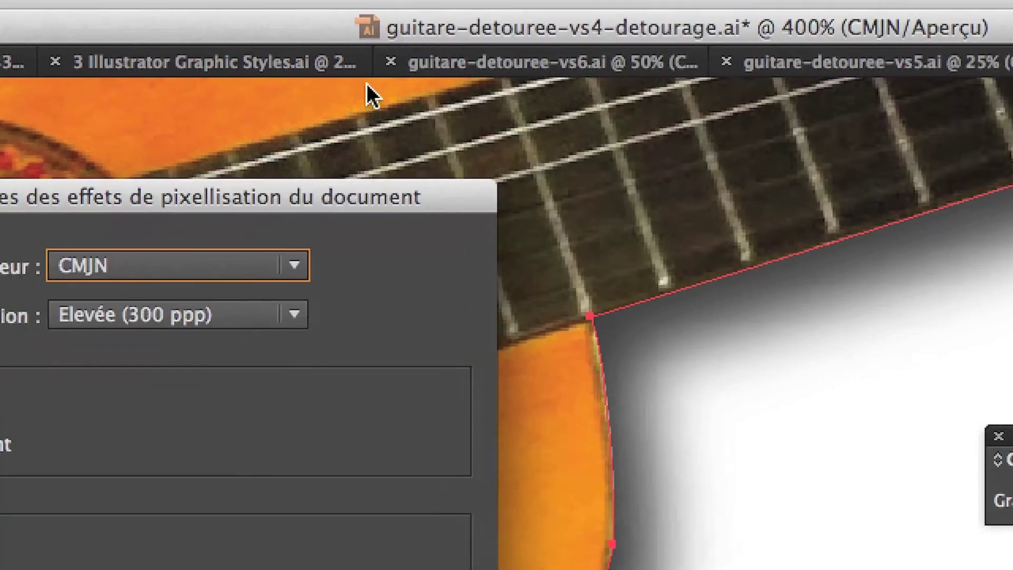
left_click(269, 173)
left_click(271, 211)
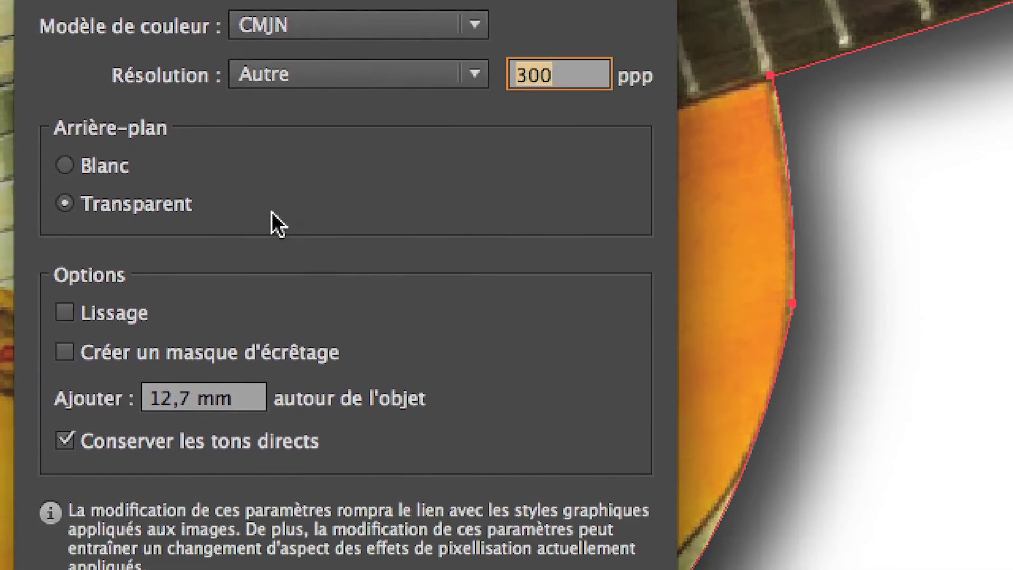
type("18")
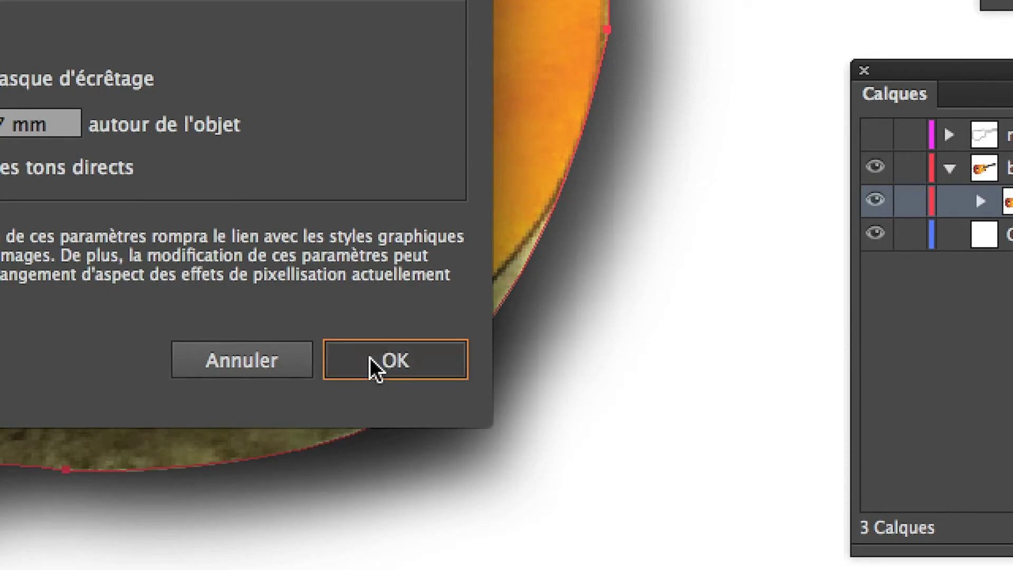
left_click(369, 359)
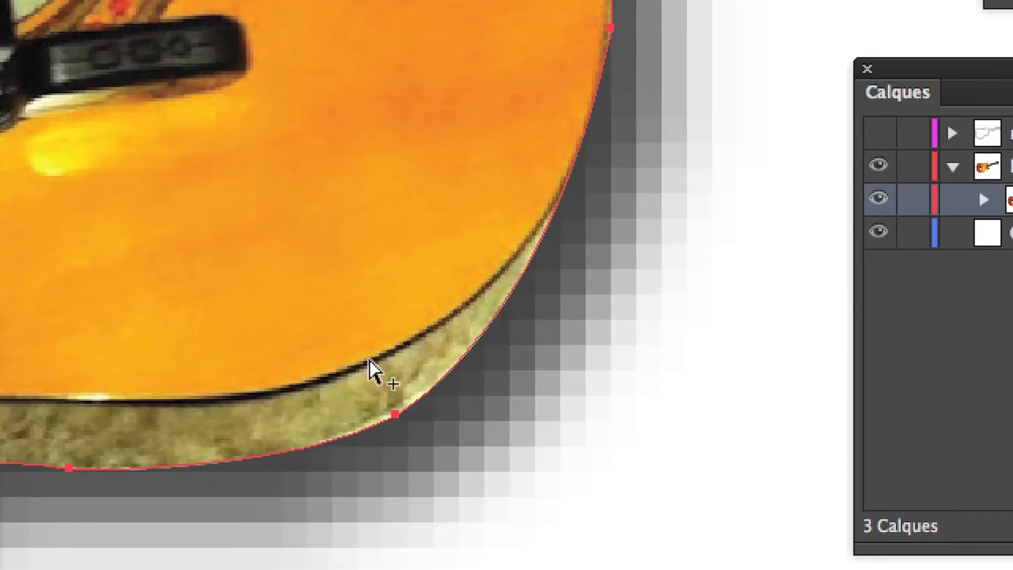
key("ctrl+1")
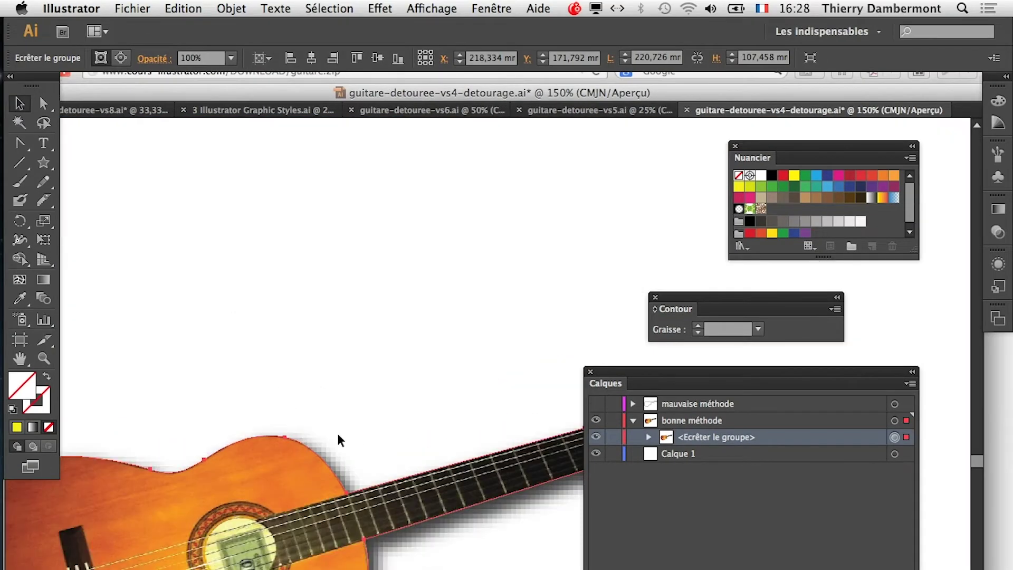
Zoom the artwork to 150% and launch Calculette from the Apple menu's recent items.
key("ctrl+plus")
left_click(21, 8)
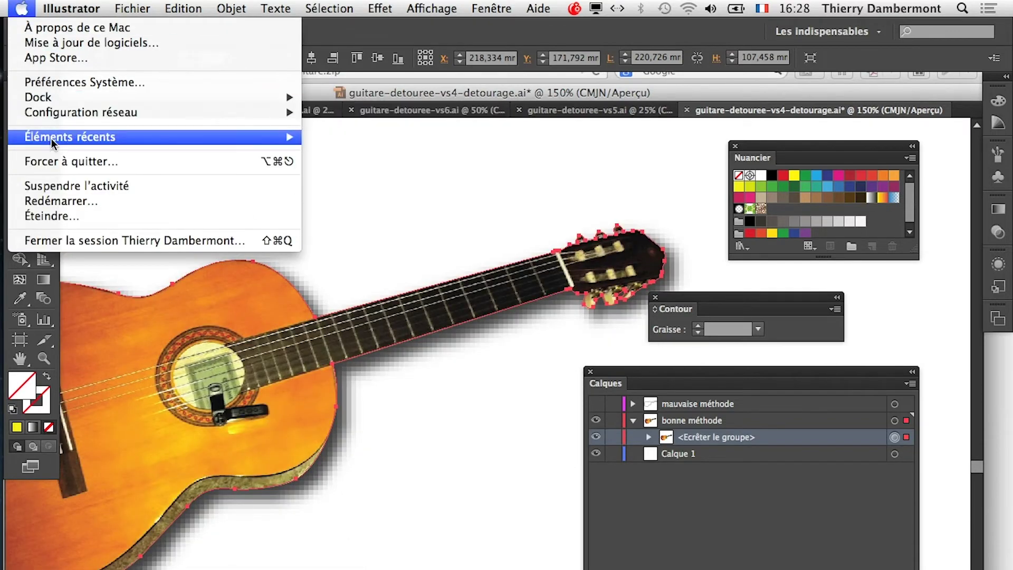
mouse_move(70, 136)
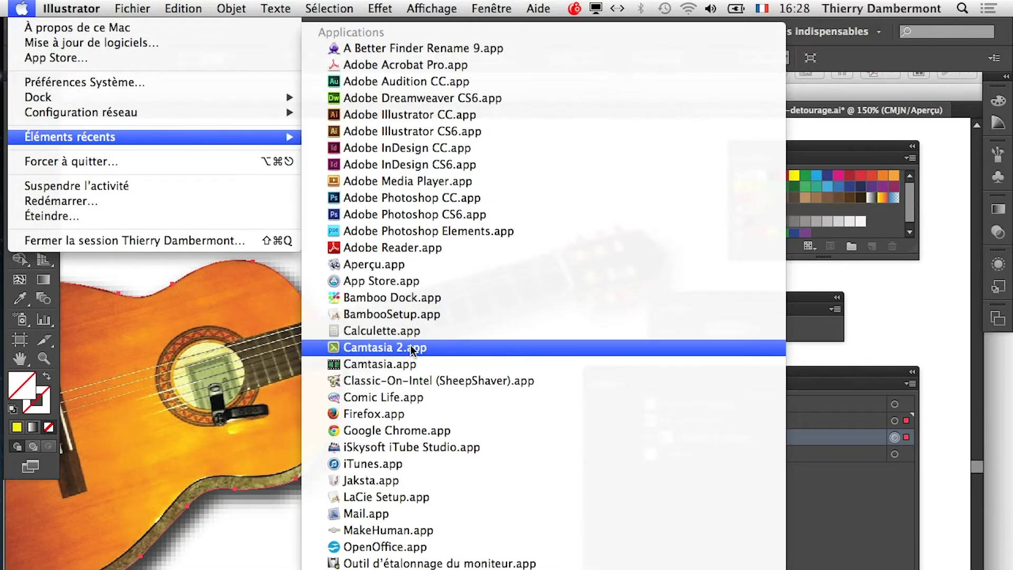
left_click(411, 334)
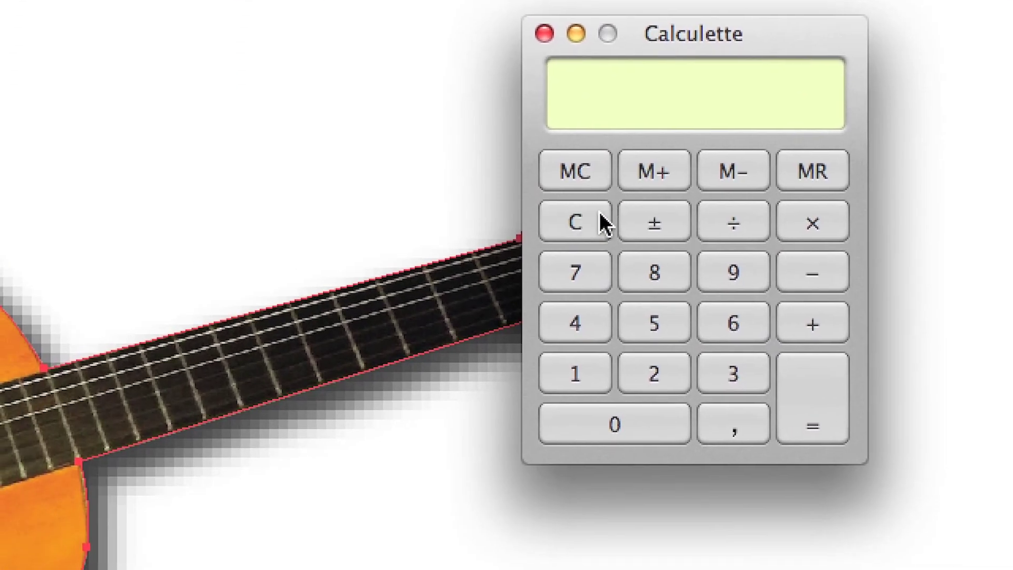
left_click(601, 221)
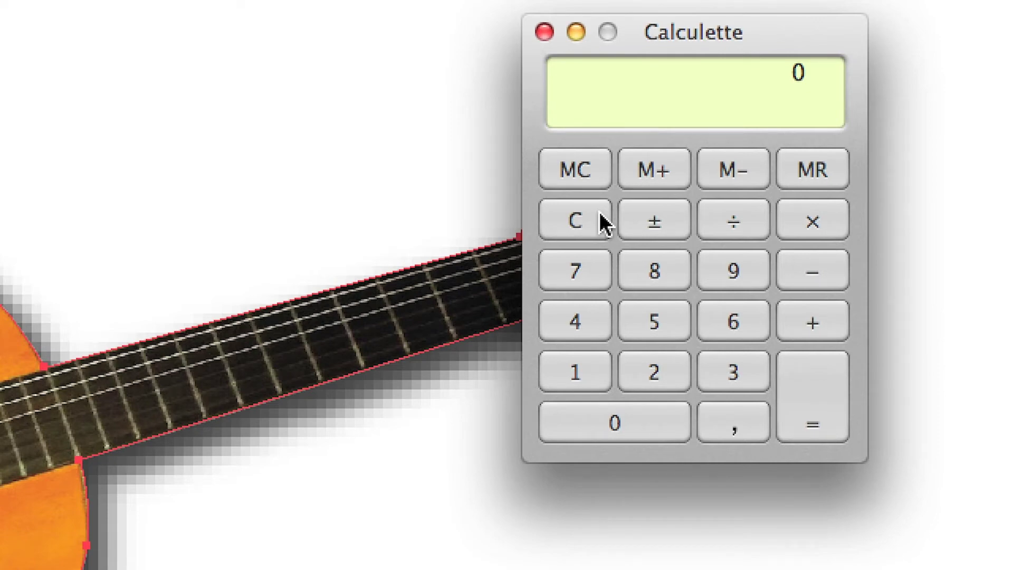
type("300*30")
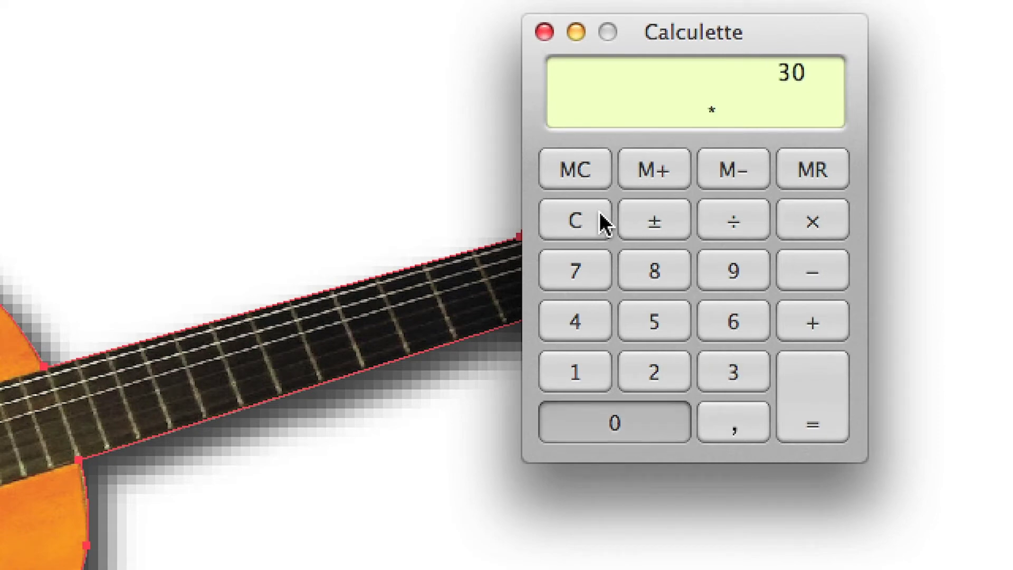
type("0")
key("Return")
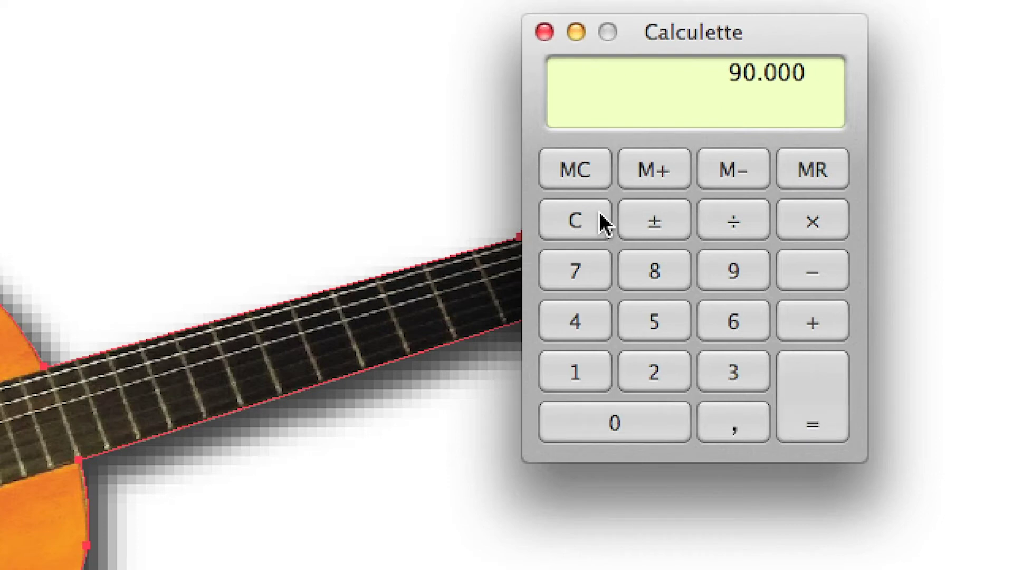
left_click(600, 214)
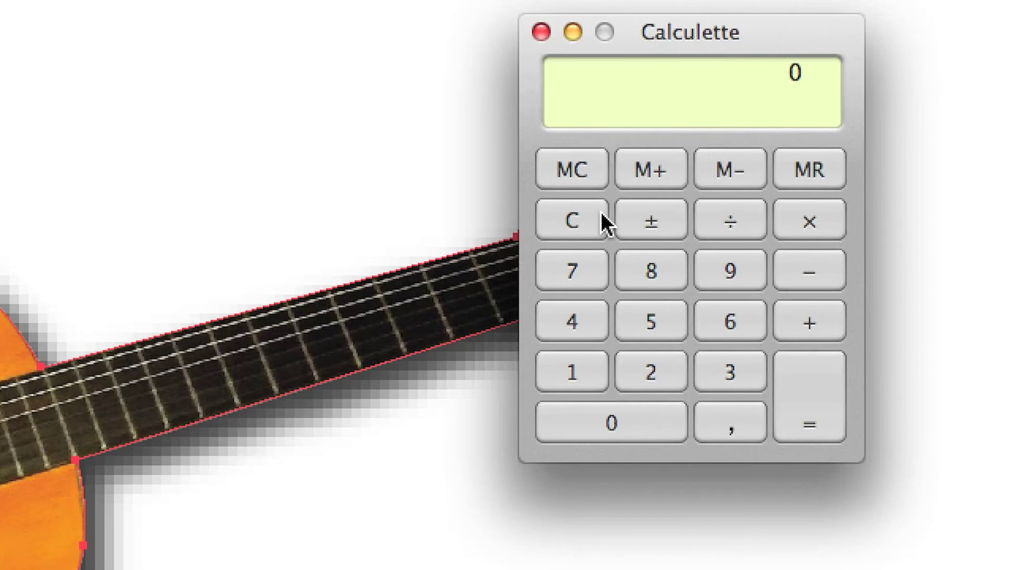
type("18*18")
key("Return")
left_click(601, 213)
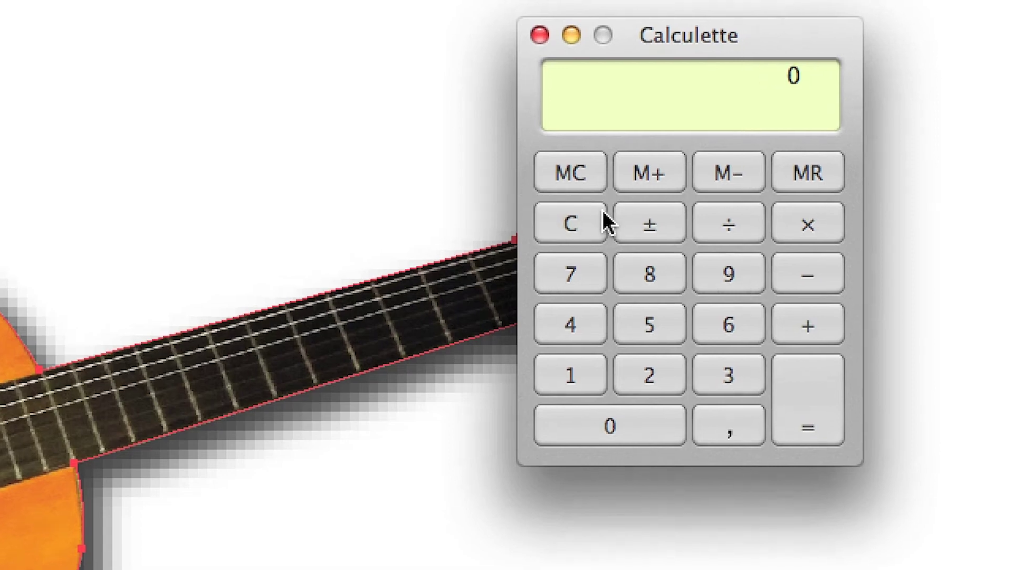
type("900000")
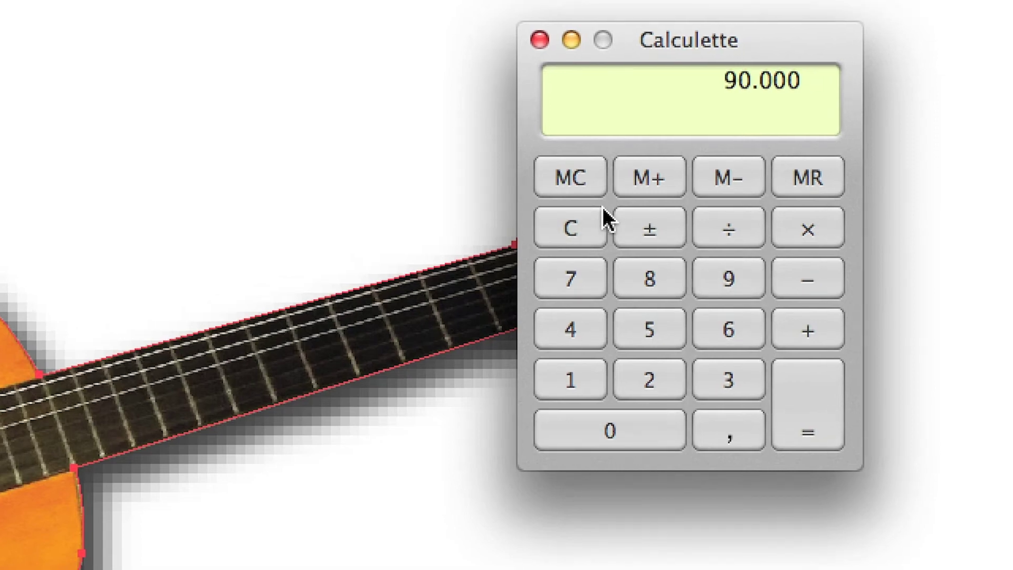
type("/324")
key("Return")
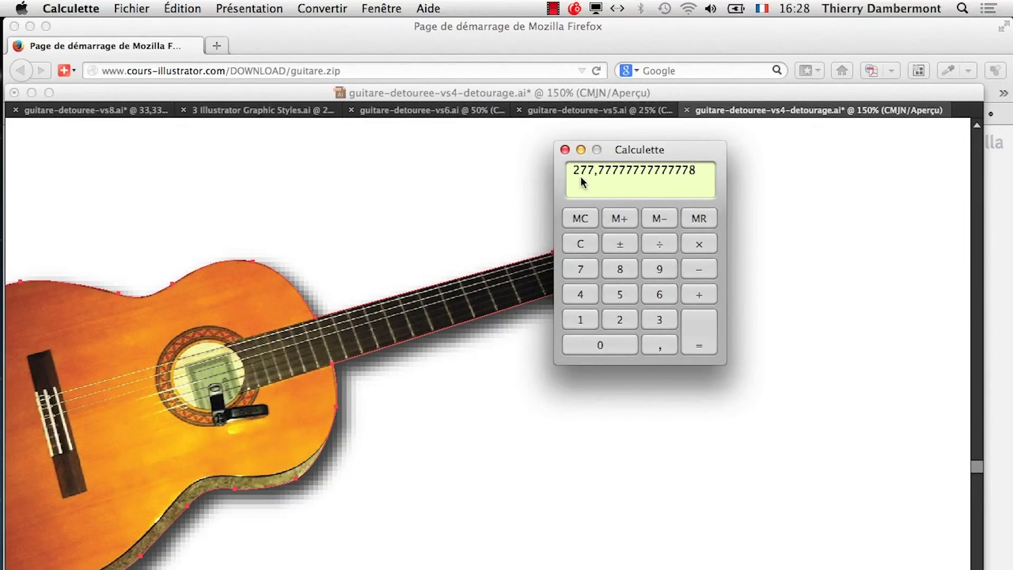
Close Calculette and view the guitar artwork at 100%.
left_click(569, 149)
key("super+minus")
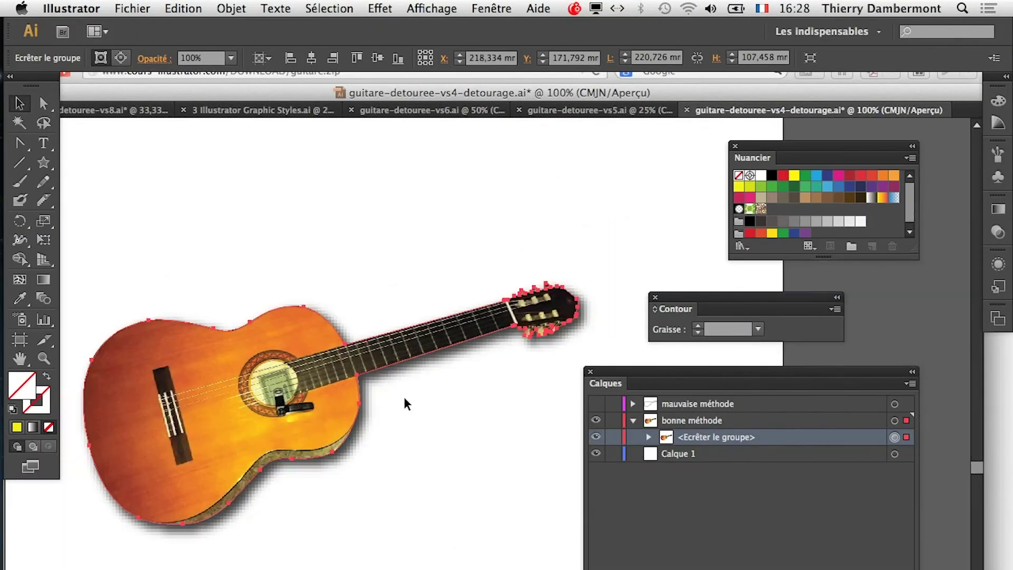